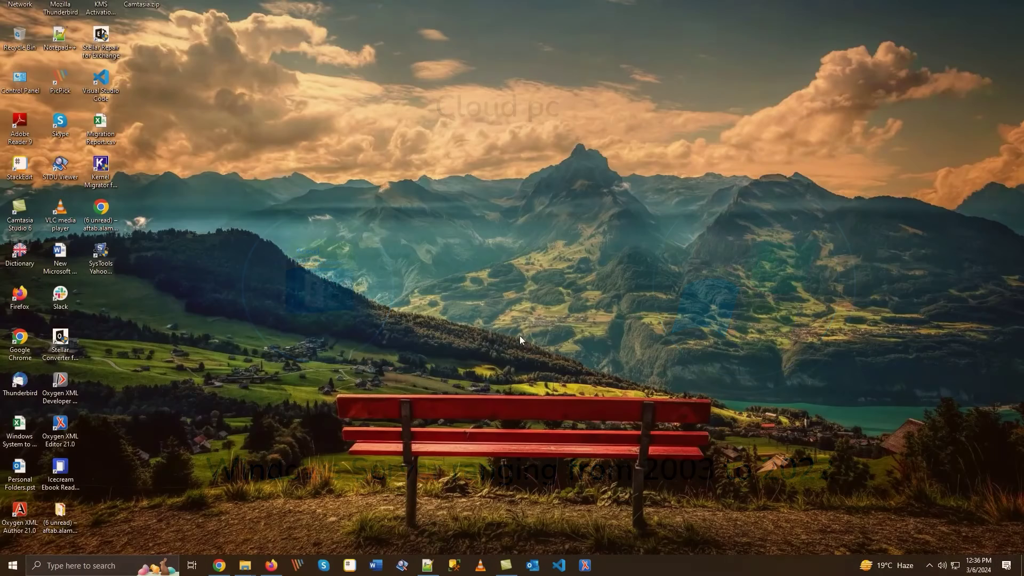
Launch Kernel Migrator for SharePoint by searching 'kernel migrator for sharepoint' in Windows search.
key(super+s)
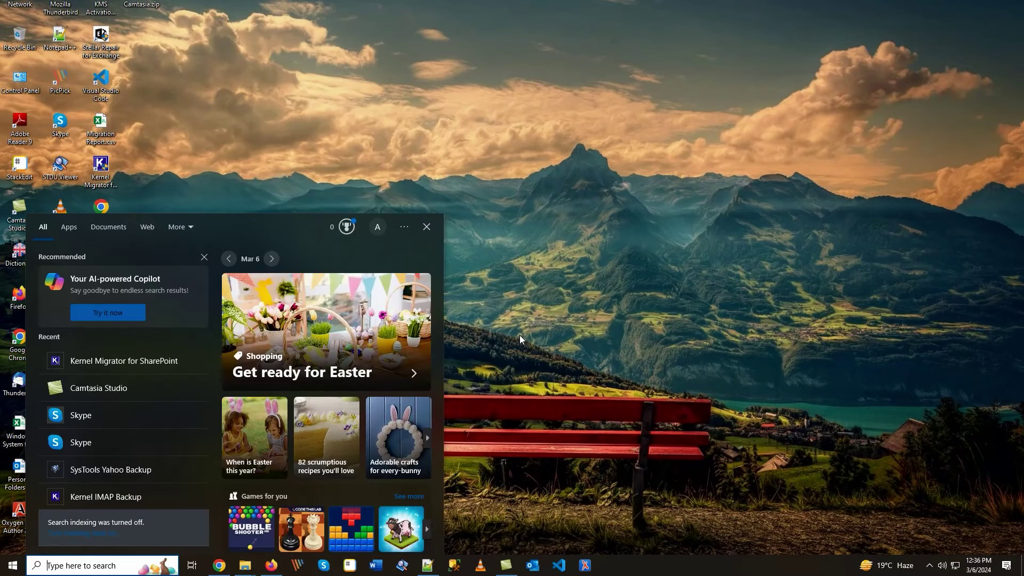
text(kernel migrat)
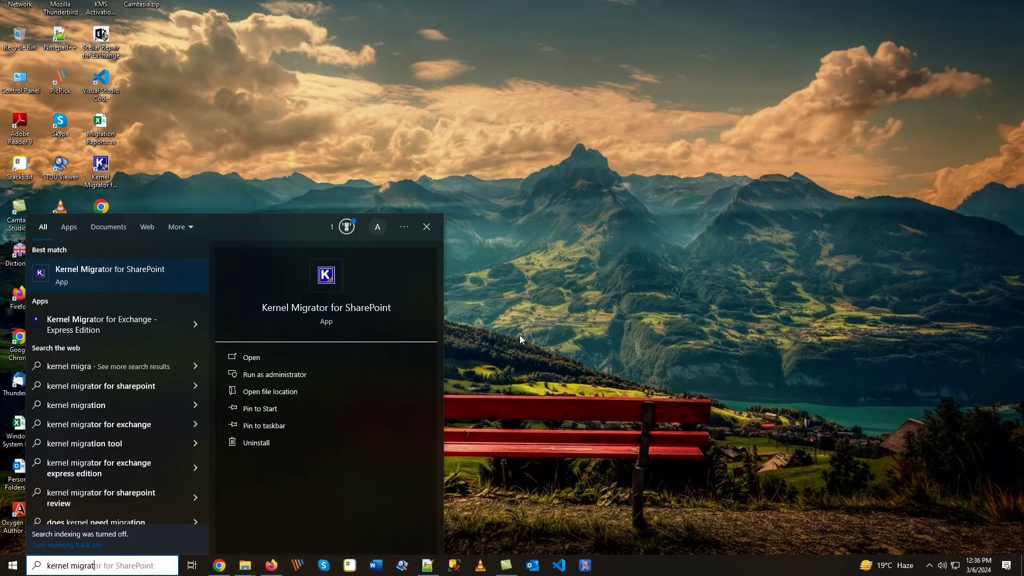
text(or for sharepoint)
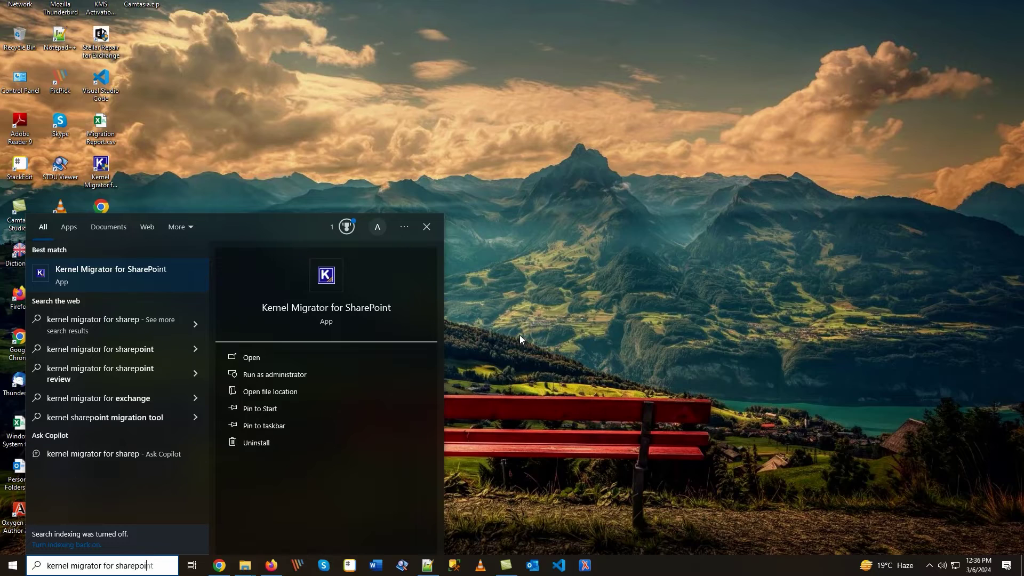
key(Return)
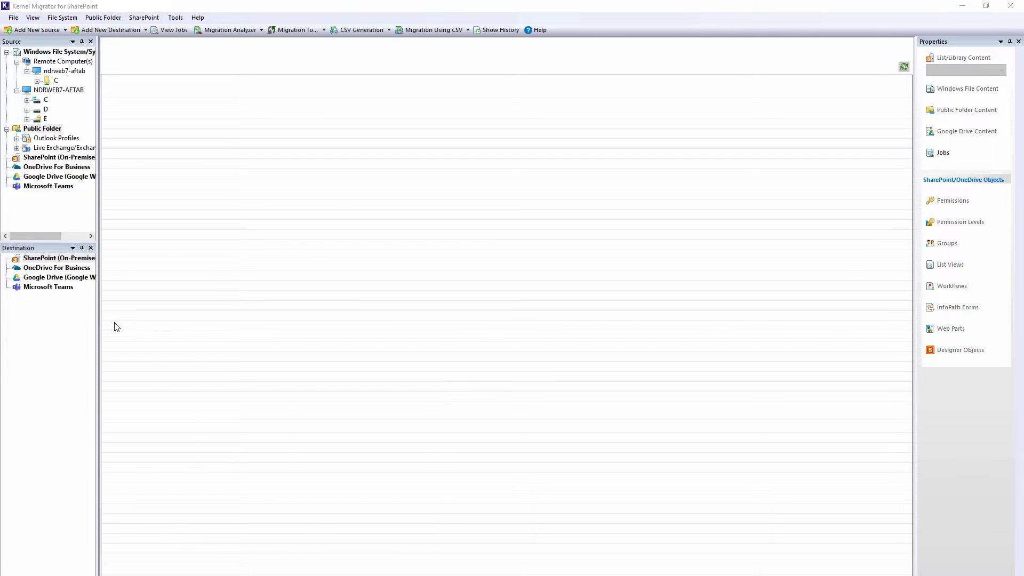
Widen the Source and Destination panes and select SharePoint (On-Premises/Online) under Destination.
drag(97, 312, 227, 318)
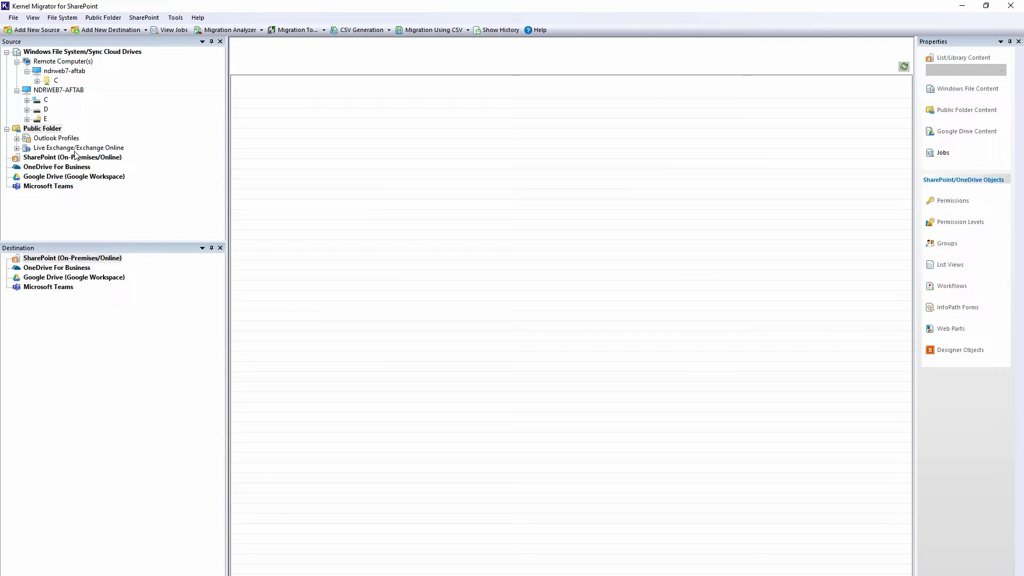
click(117, 260)
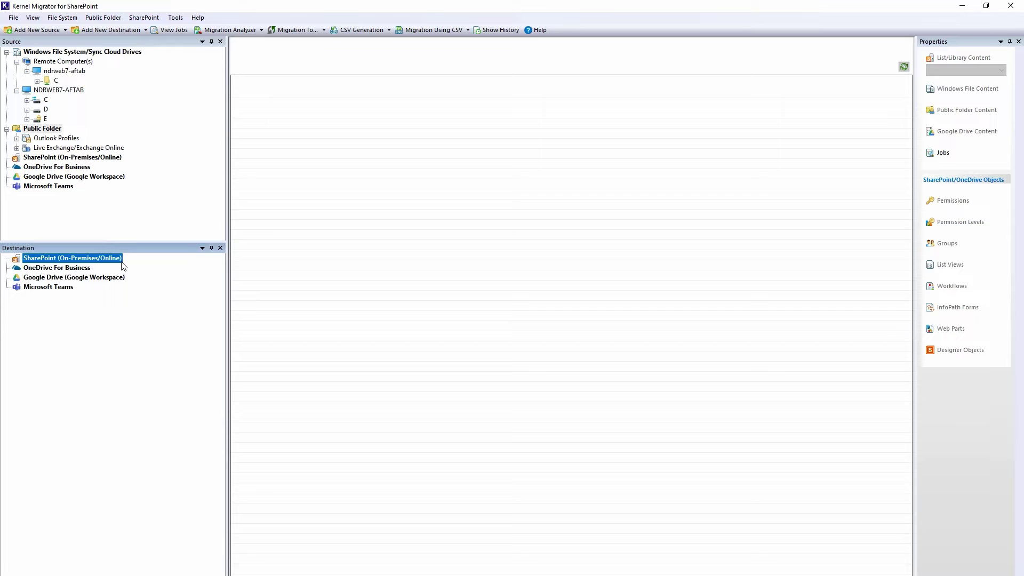
Add a new SharePoint site project named 'Demo-FileServer-to-SharePoint-Migration' using Find/Add Multiple Sites.
right_click(123, 266)
click(148, 269)
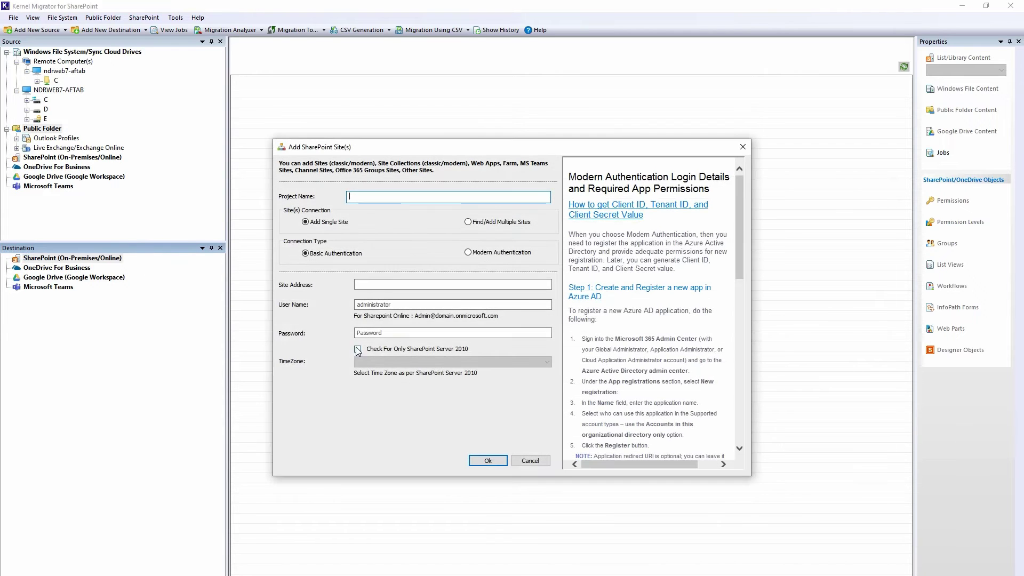
text(Demo-FileServer-to-SharePoint-Migration)
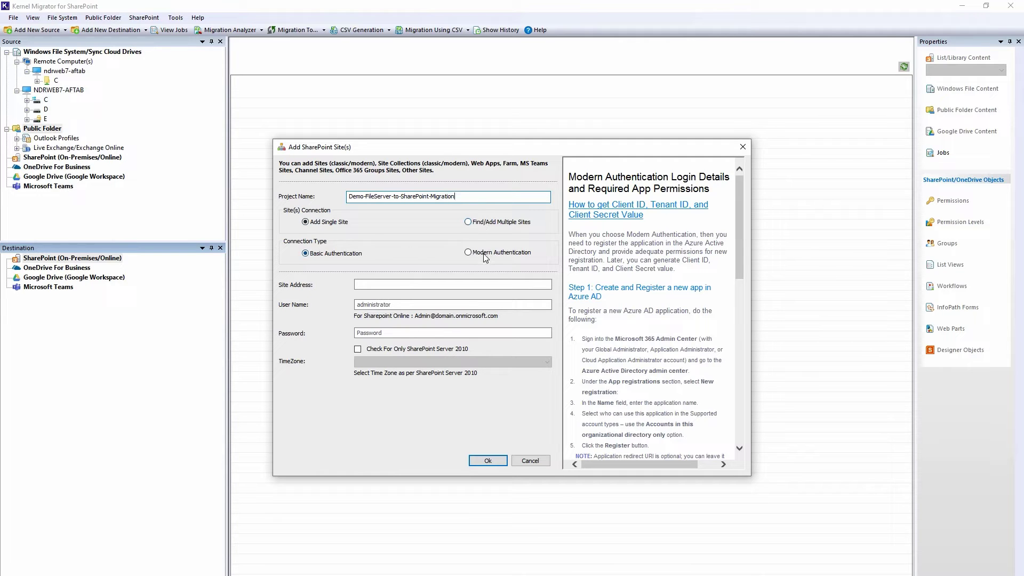
click(469, 222)
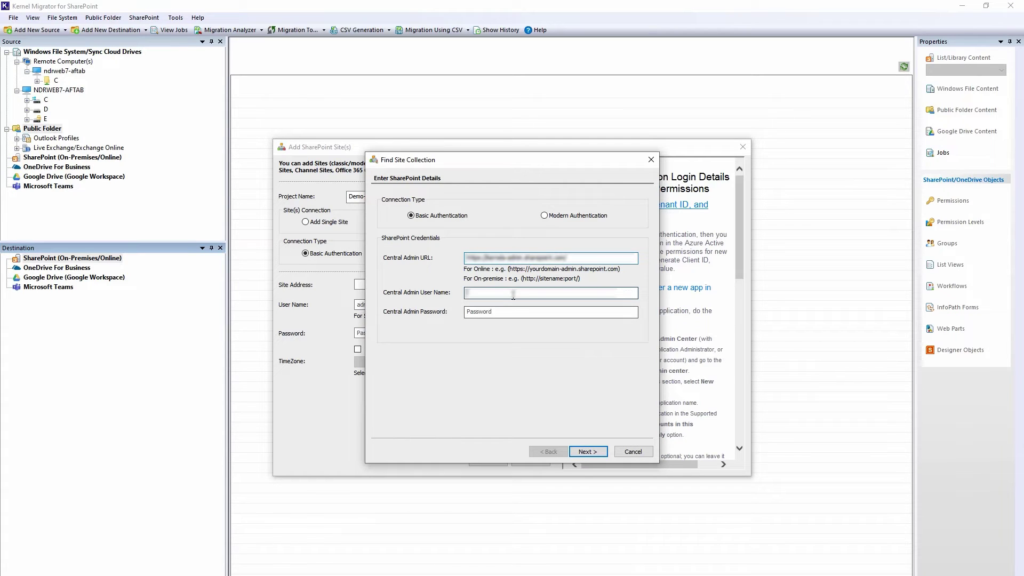
Paste the Central Admin password and connect to list the available site collections.
click(514, 311)
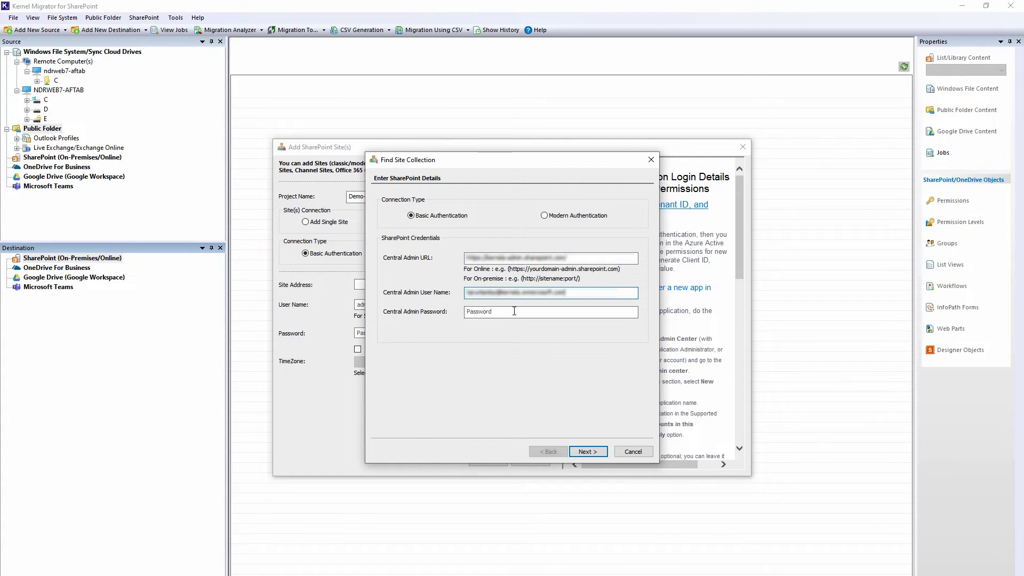
key(ctrl+v)
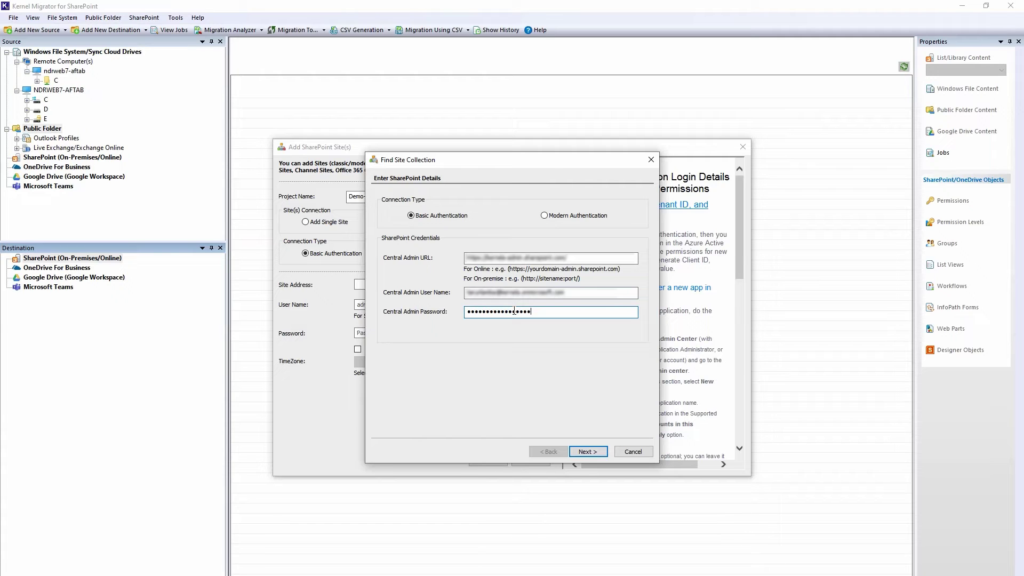
click(593, 451)
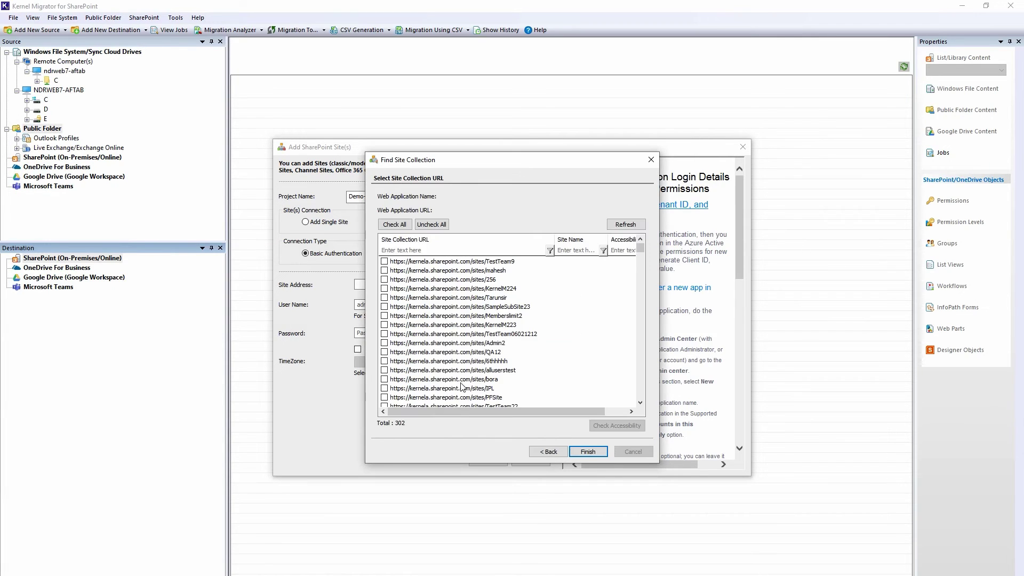
Tick the site collections, including KernelContentTeam, and check their accessibility.
drag(646, 252, 645, 269)
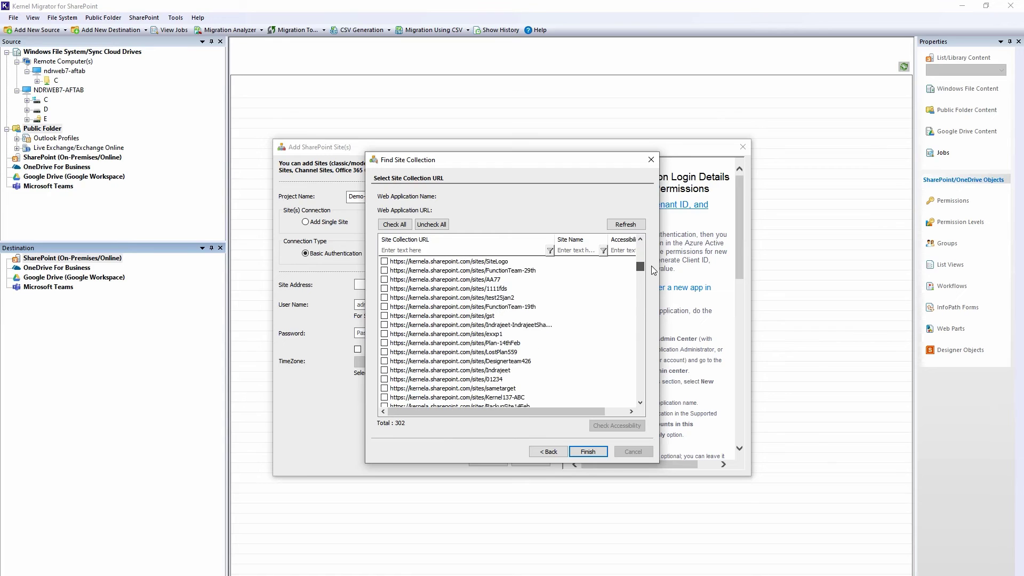
click(384, 324)
scroll(647, 283, down, 8)
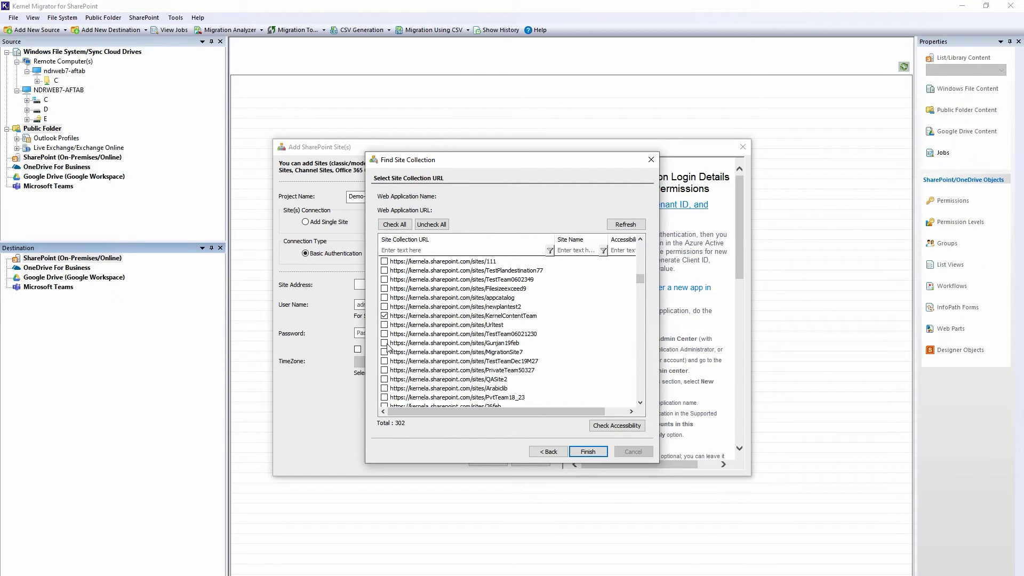
click(617, 426)
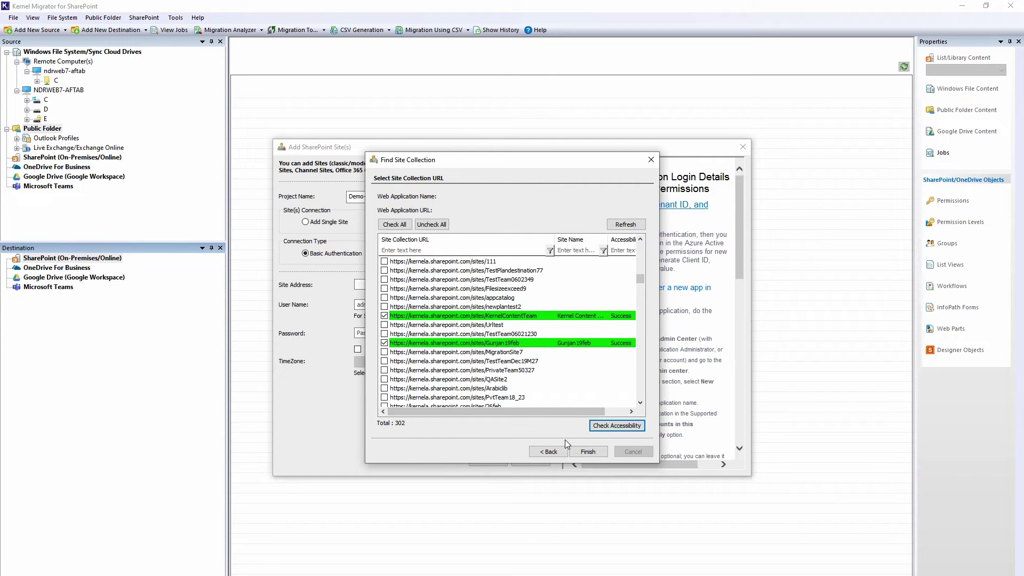
Finish adding the sites as destination only and select the shared site's Documents library.
click(597, 453)
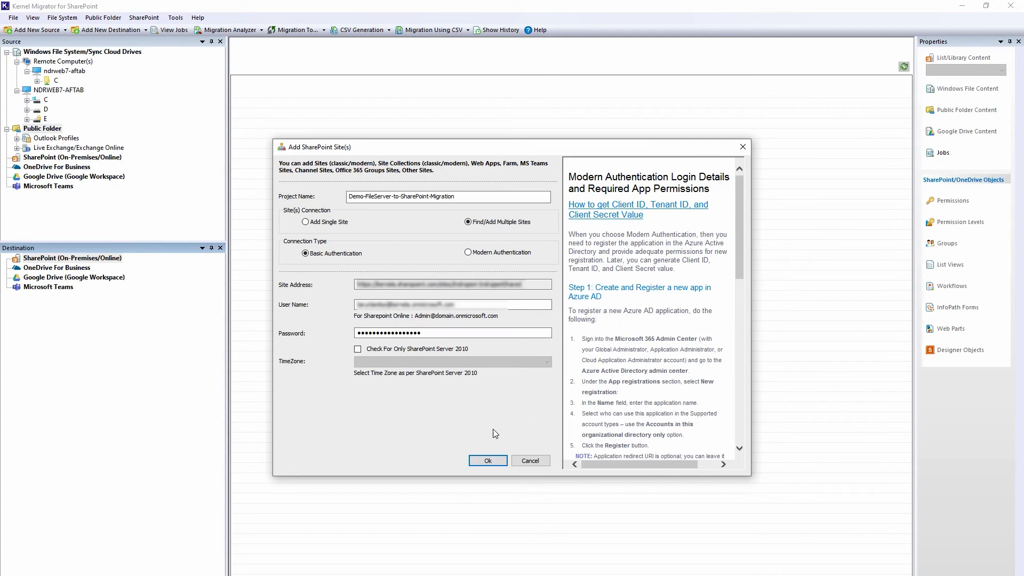
click(497, 460)
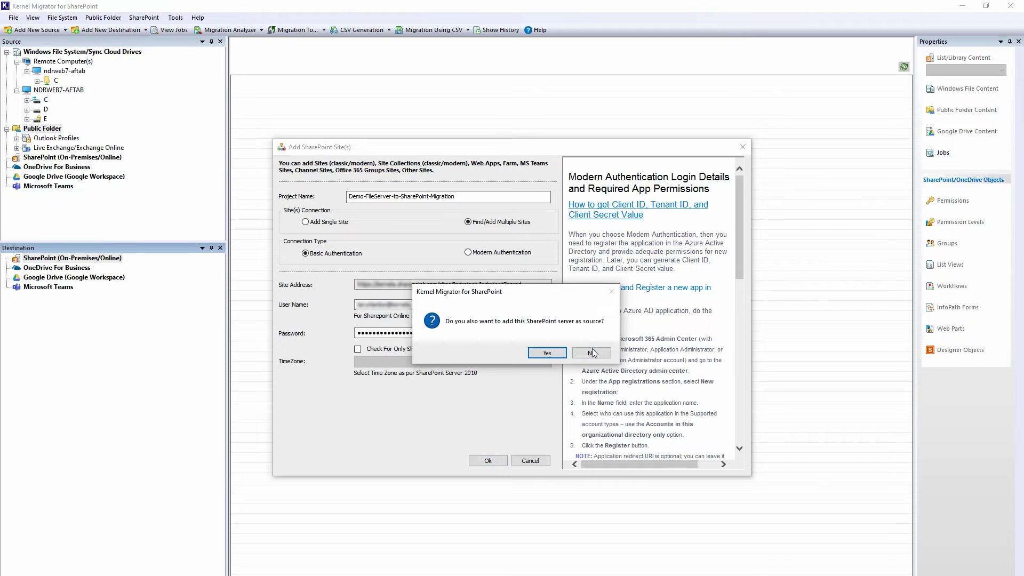
click(592, 353)
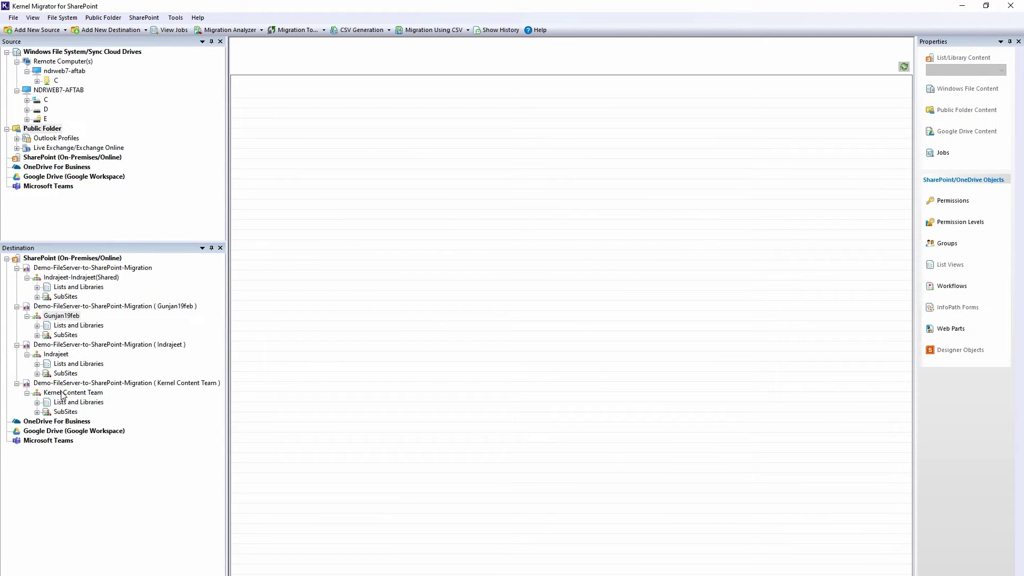
double_click(73, 288)
click(88, 299)
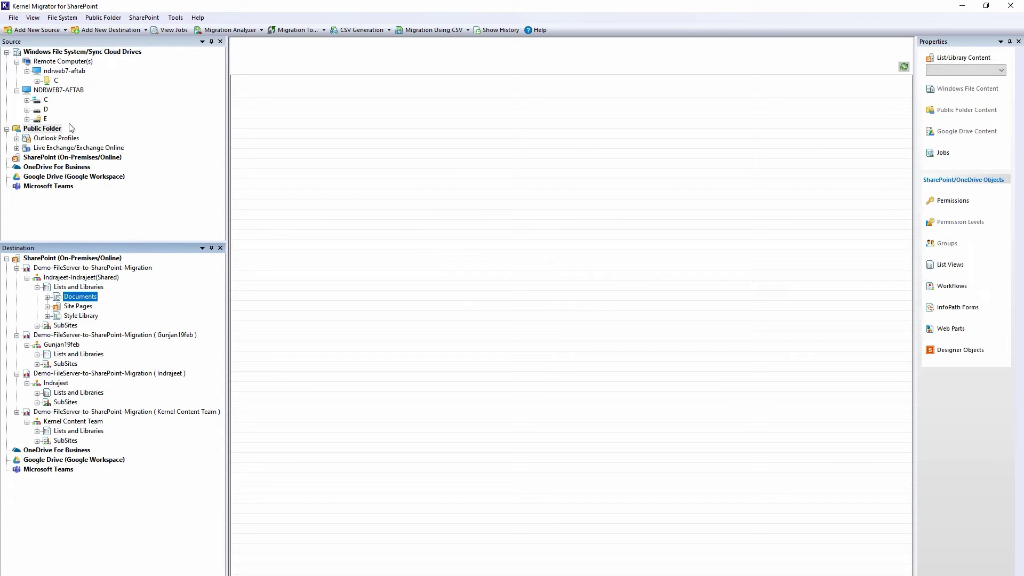
Select the ten files from FM8_framemaker_8_help.pdf through The Elements of Style.ppt in D > Aftab > E-Books and copy them to SharePoint.
double_click(47, 110)
click(38, 62)
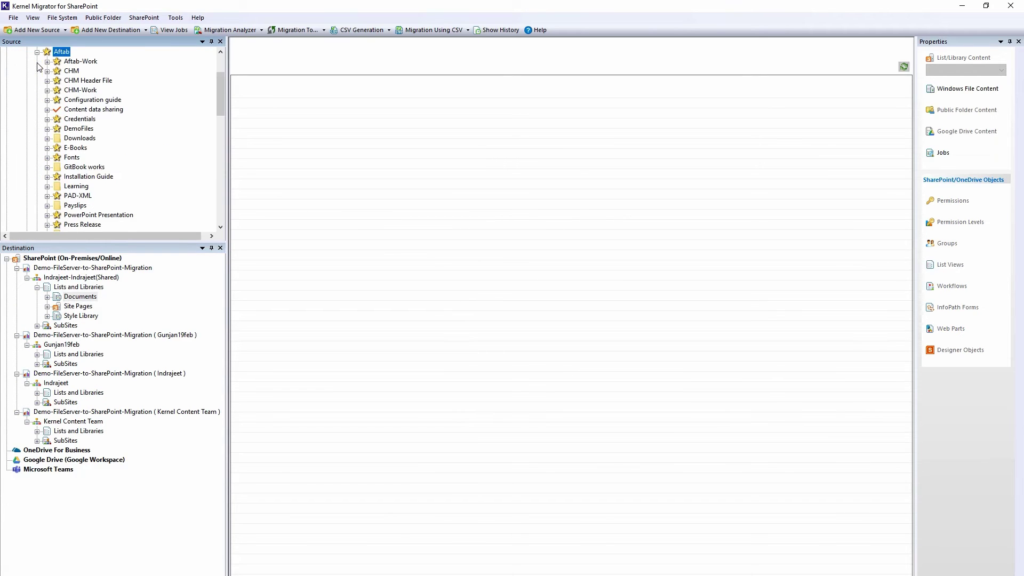
click(76, 148)
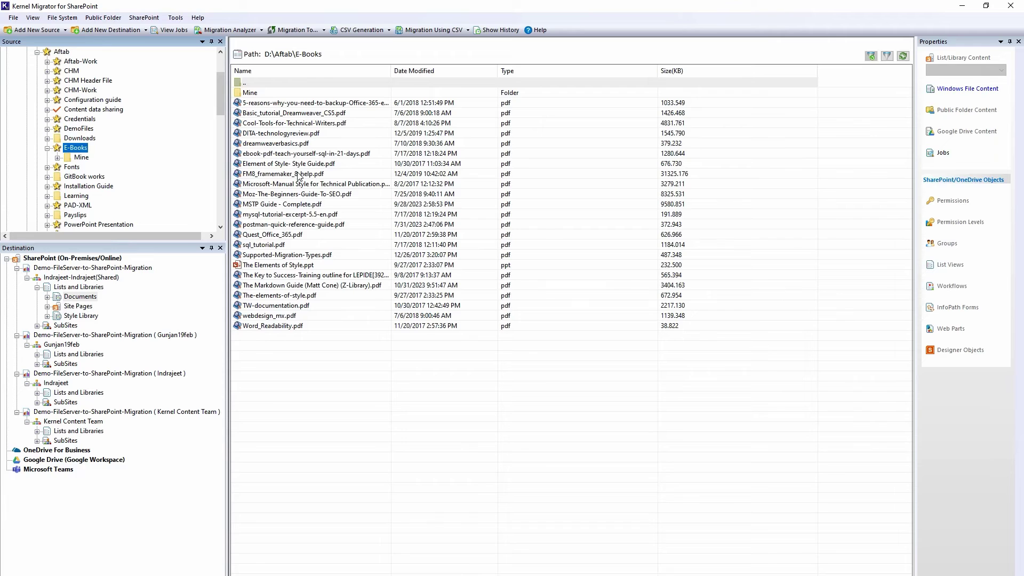
drag(298, 173, 299, 264)
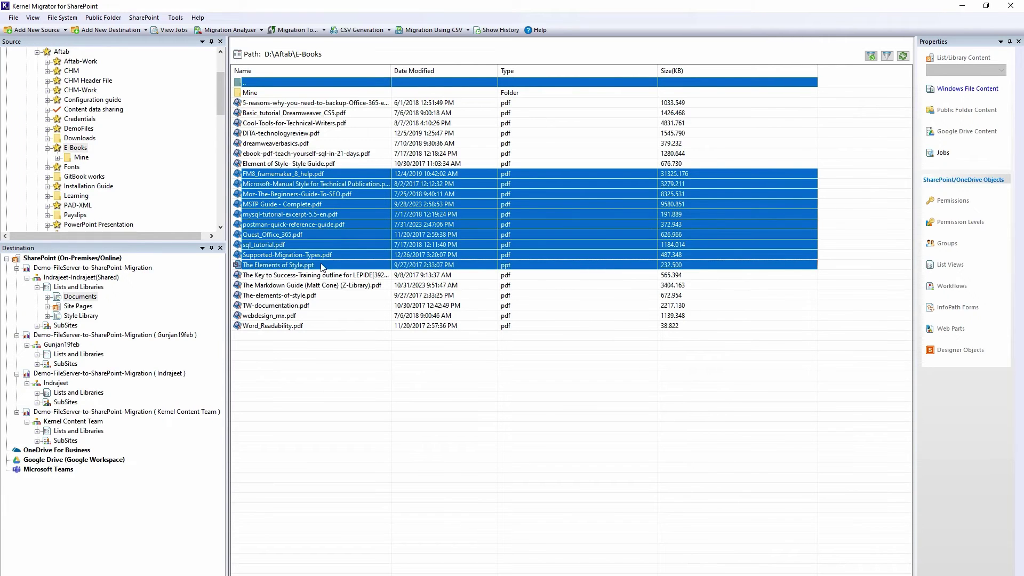
right_click(320, 263)
mouse_move(392, 281)
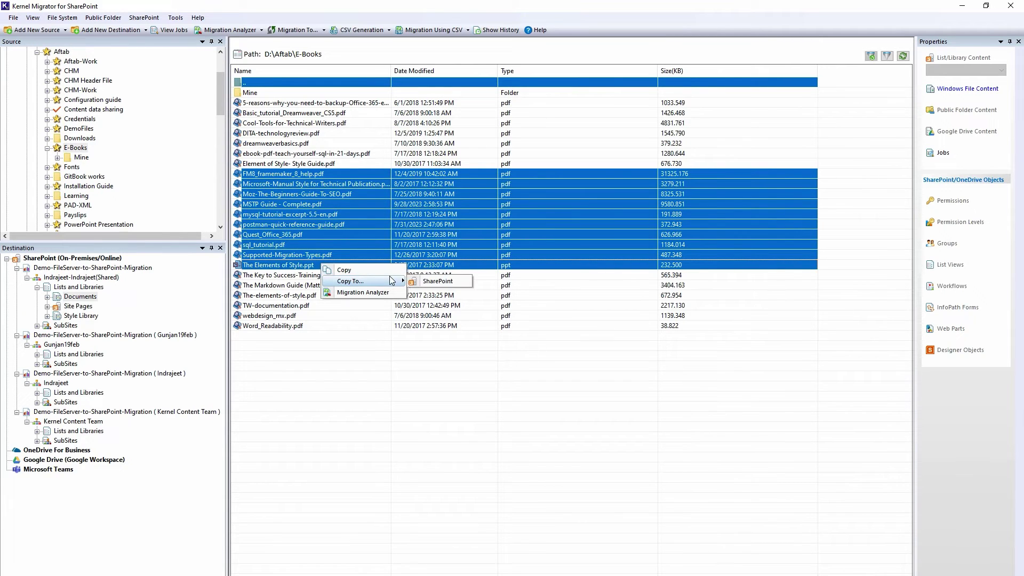
click(435, 281)
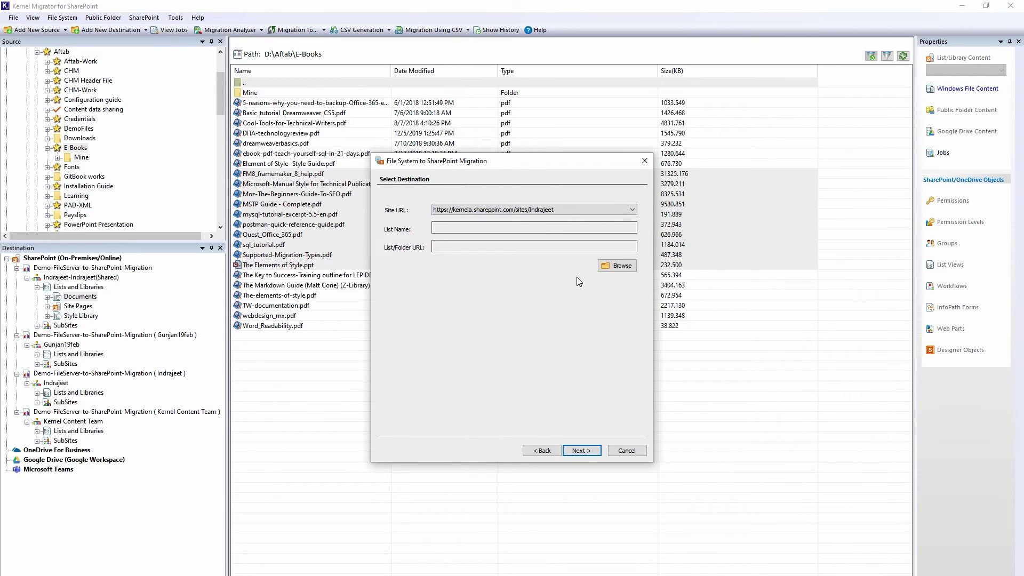
Set the site's Documents library as the migration target and continue to attribute mapping.
click(611, 268)
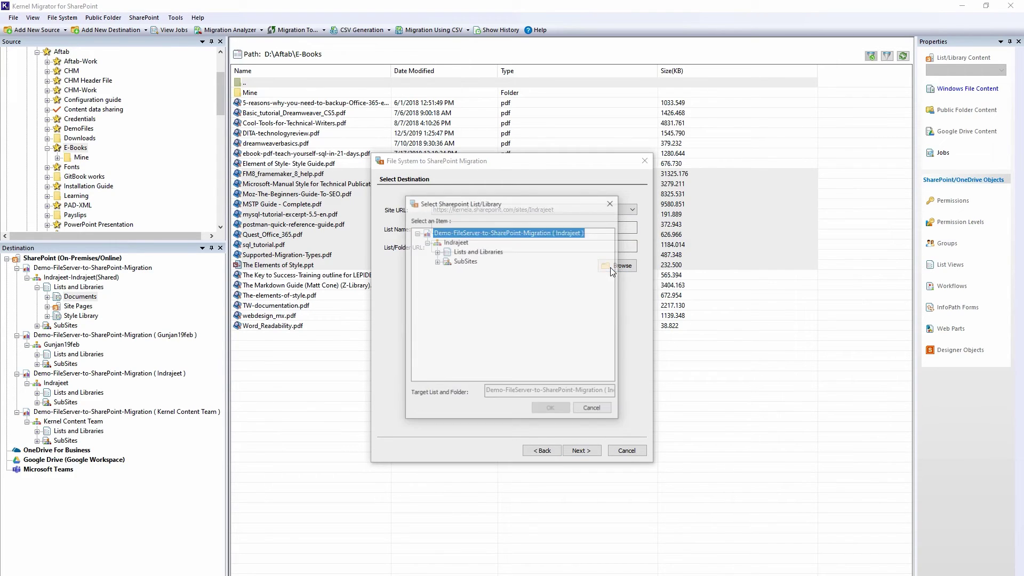
click(437, 251)
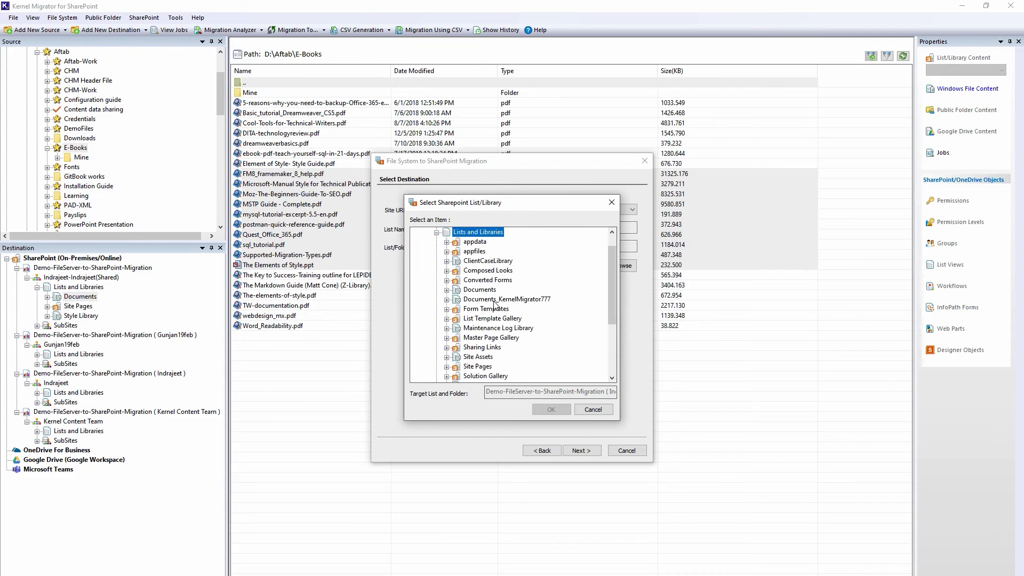
click(493, 291)
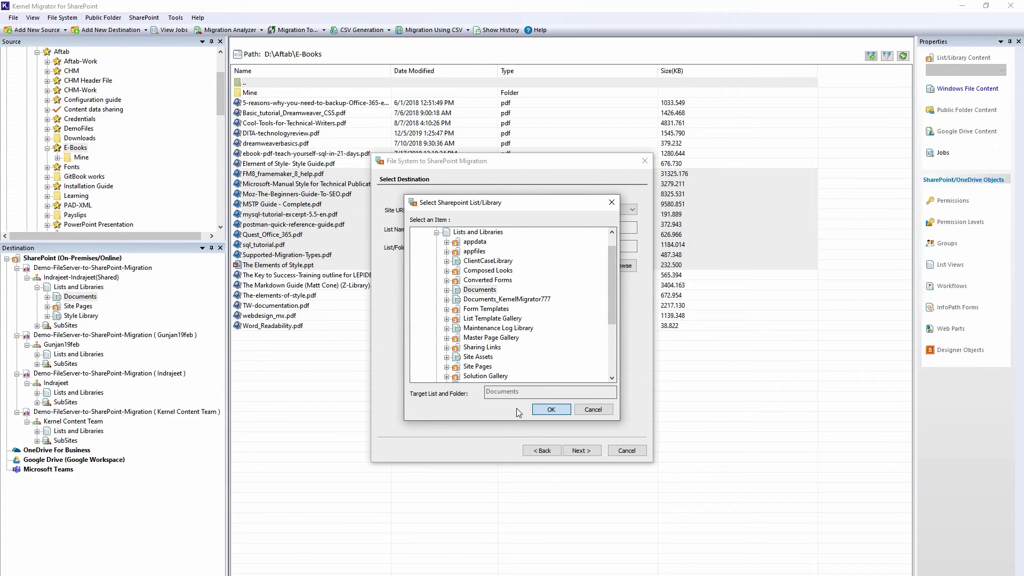
key(Return)
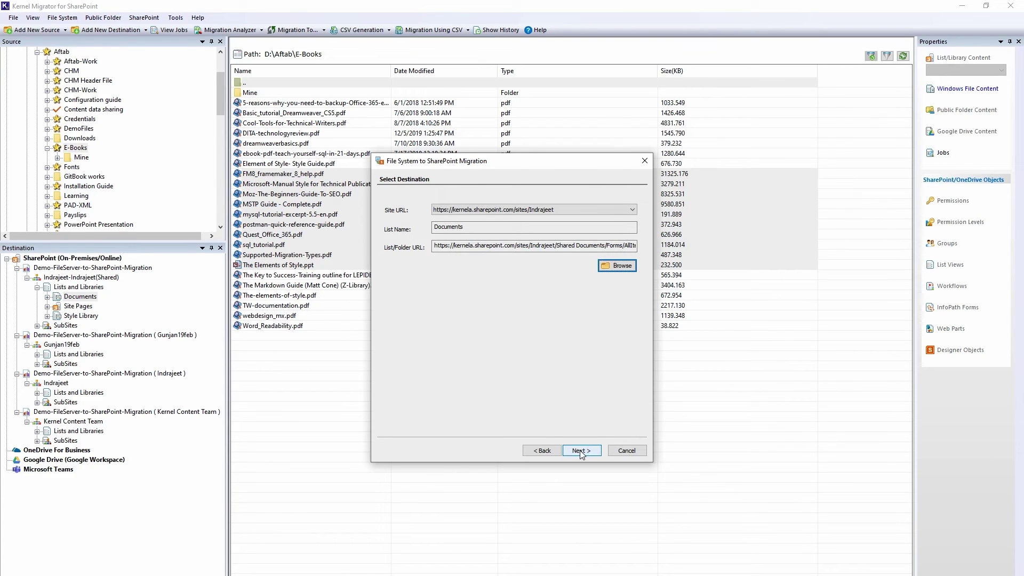
click(575, 449)
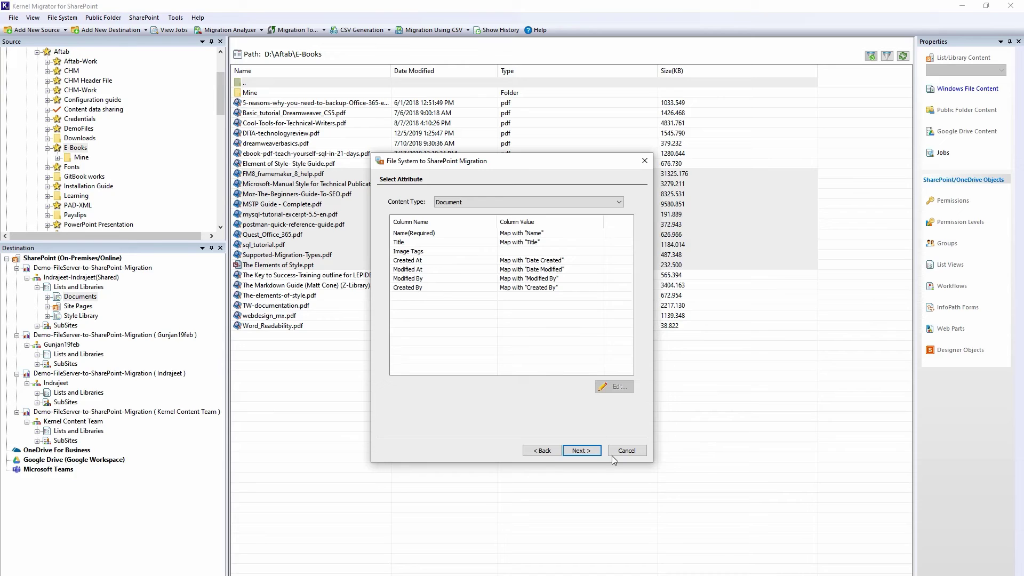
Keep default attribute, copy, permission and immediate-schedule settings through to the Summary page.
click(589, 452)
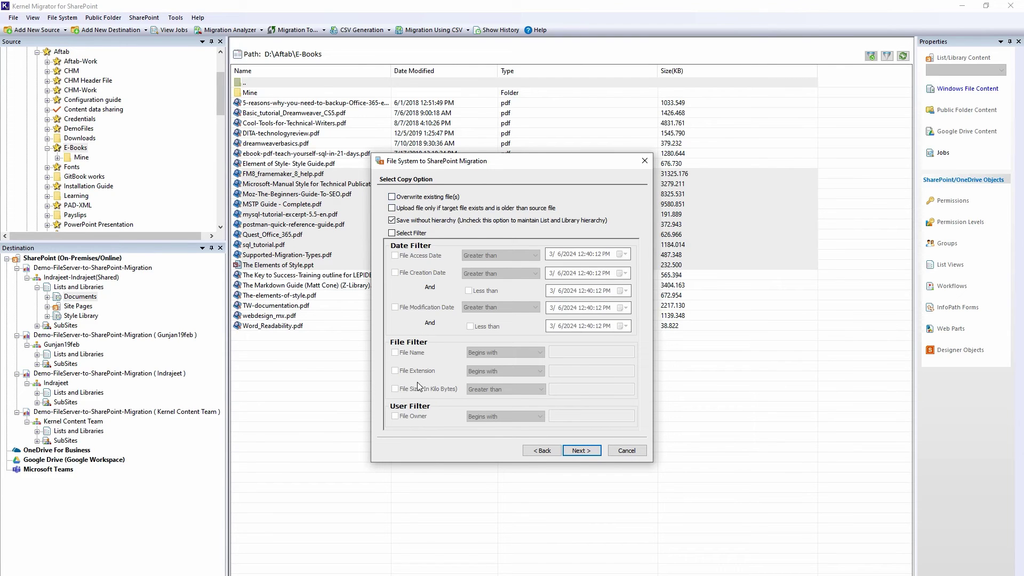
click(581, 451)
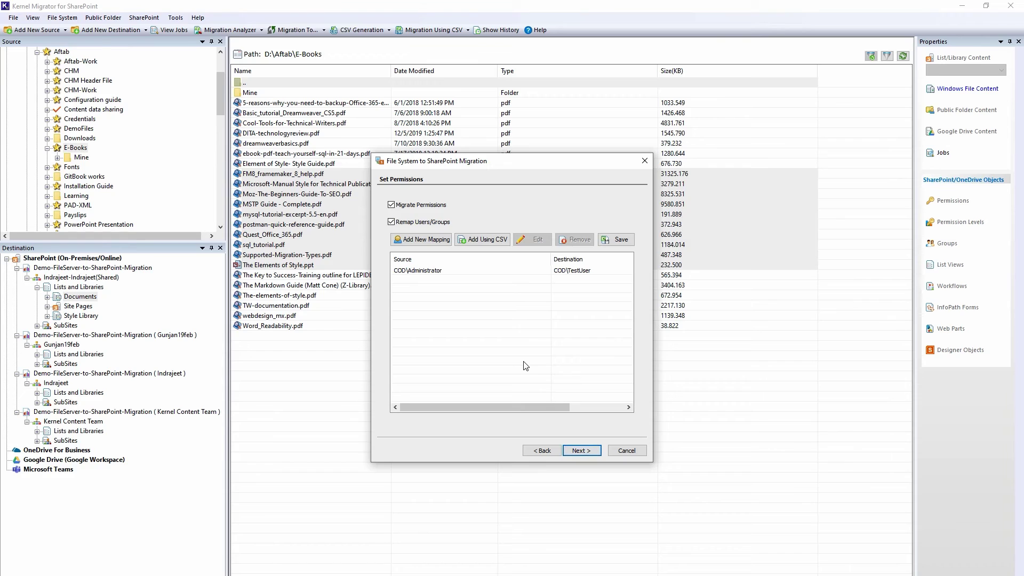
click(581, 451)
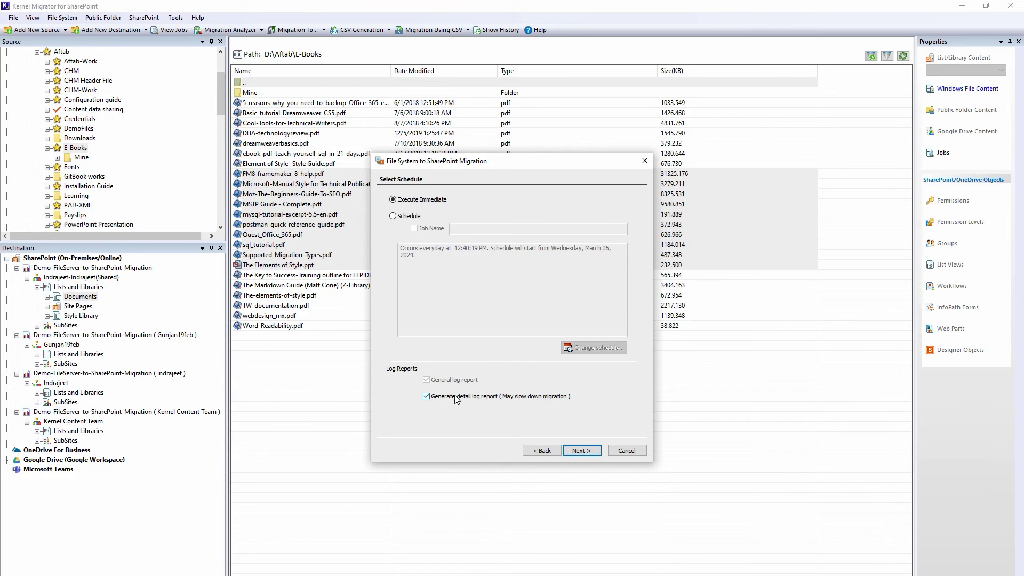
click(581, 451)
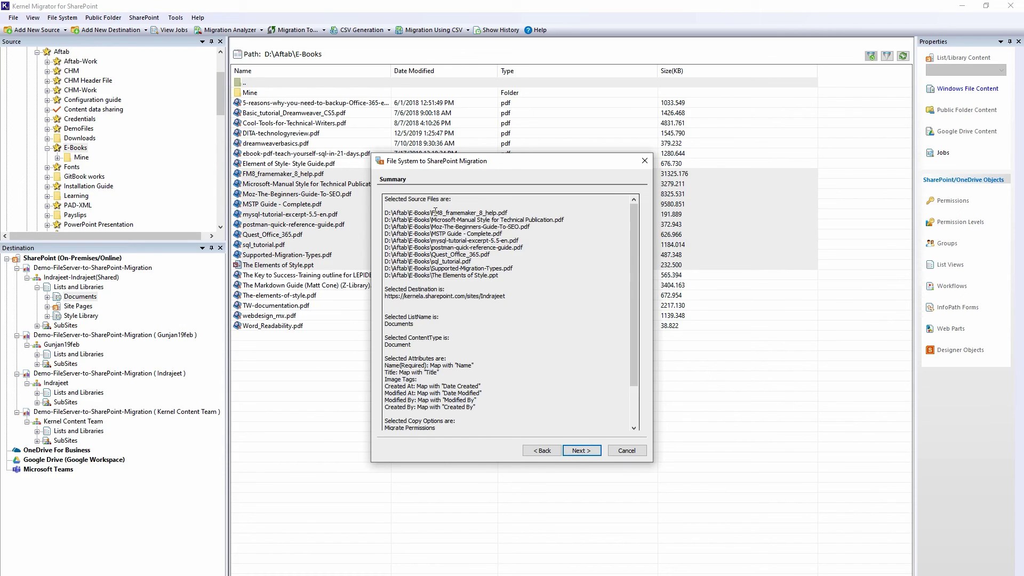
Review the Summary and start the migration, uploading all ten files successfully.
drag(639, 239, 640, 296)
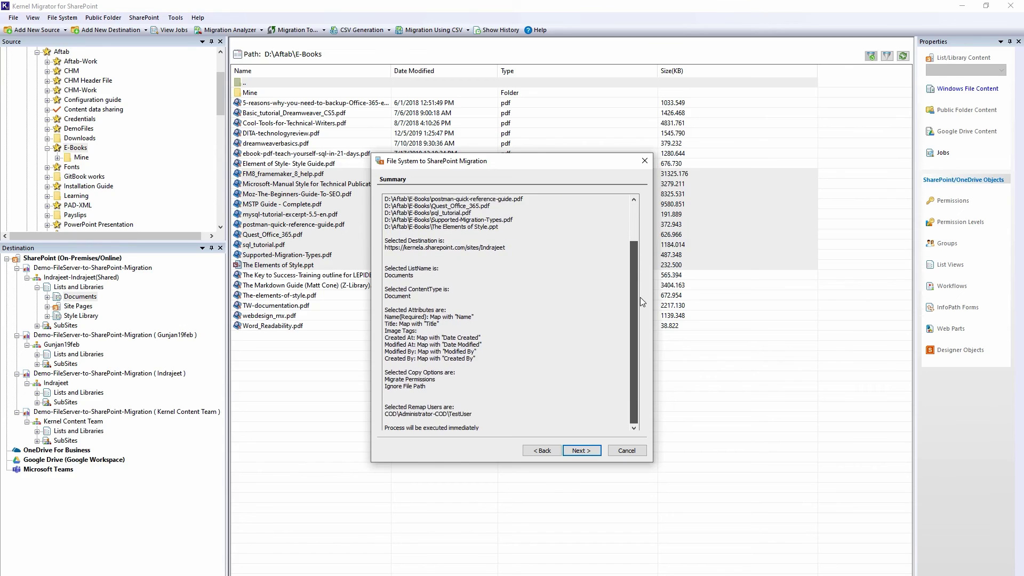
click(580, 451)
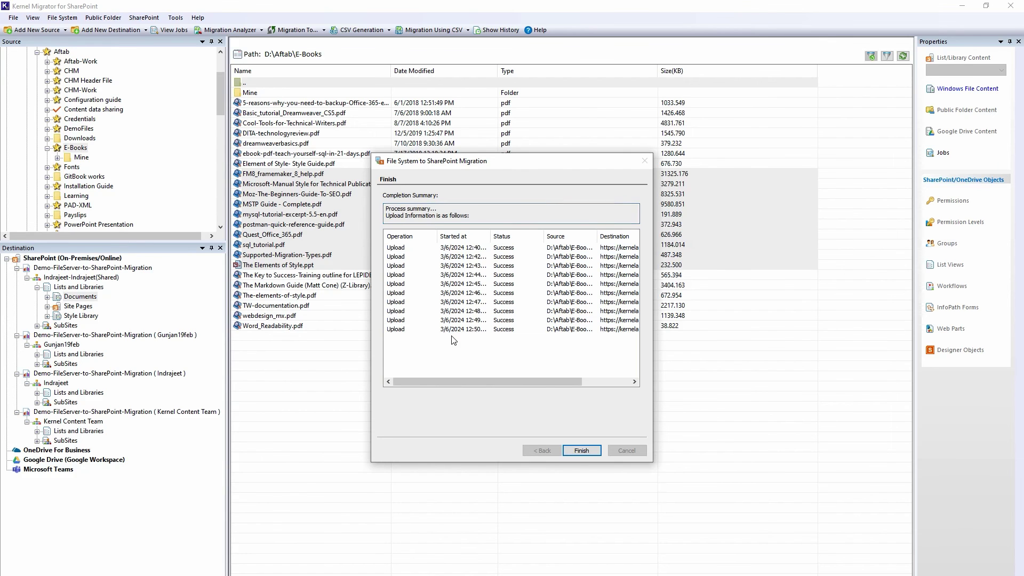
drag(510, 383, 594, 381)
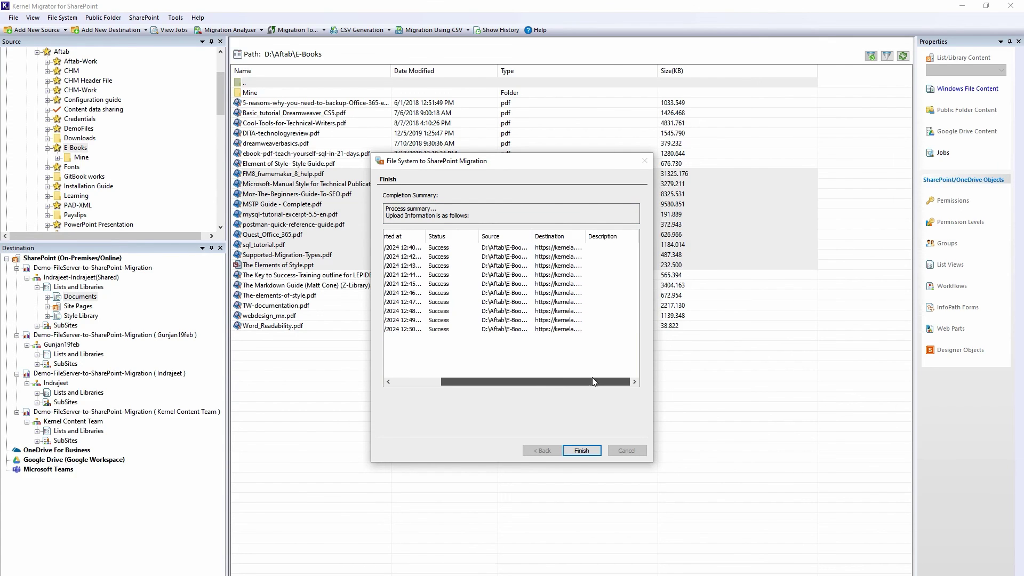